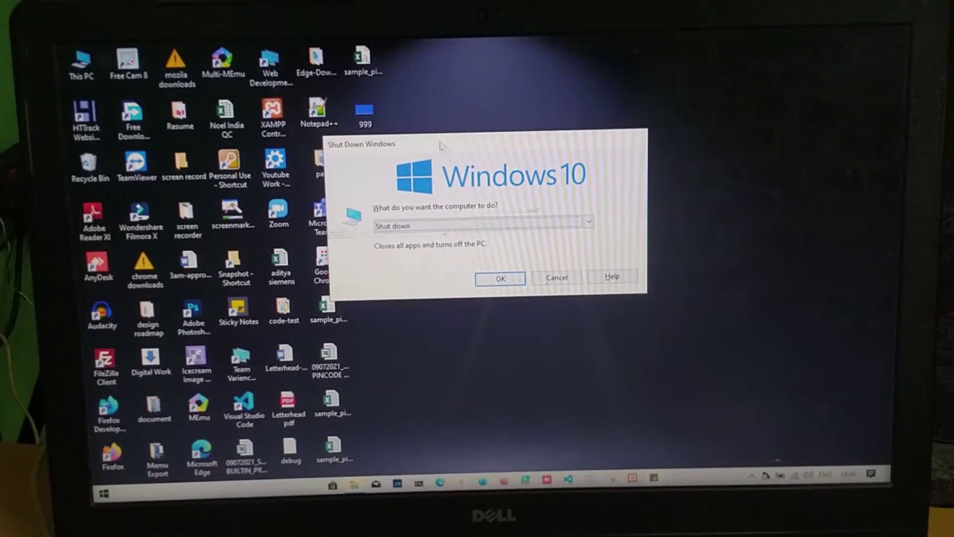
Step: Restart the computer through the Shut Down Windows dialog
click(451, 226)
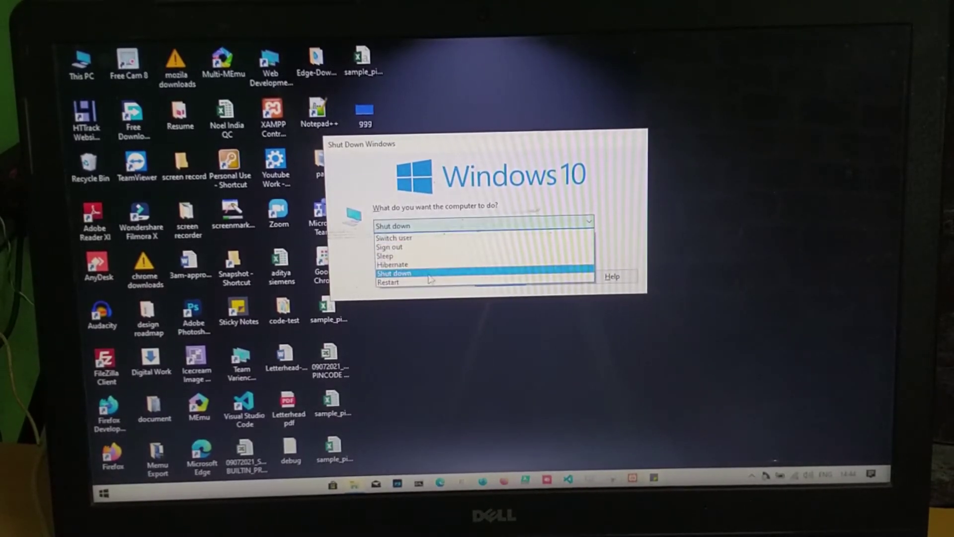
click(422, 278)
click(500, 279)
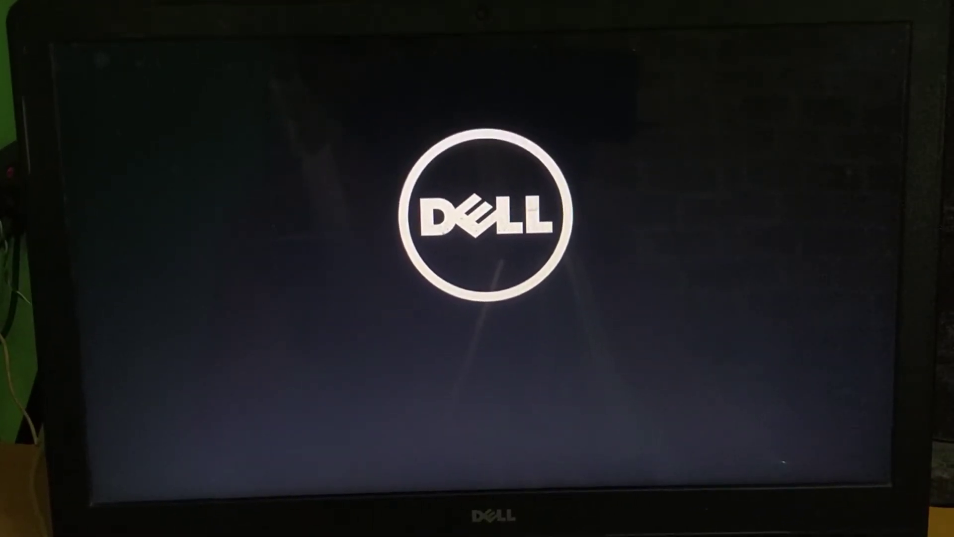
Step: Open the one-time boot menu during startup and unlock it with the system password in Dell Security Manager
key(F12)
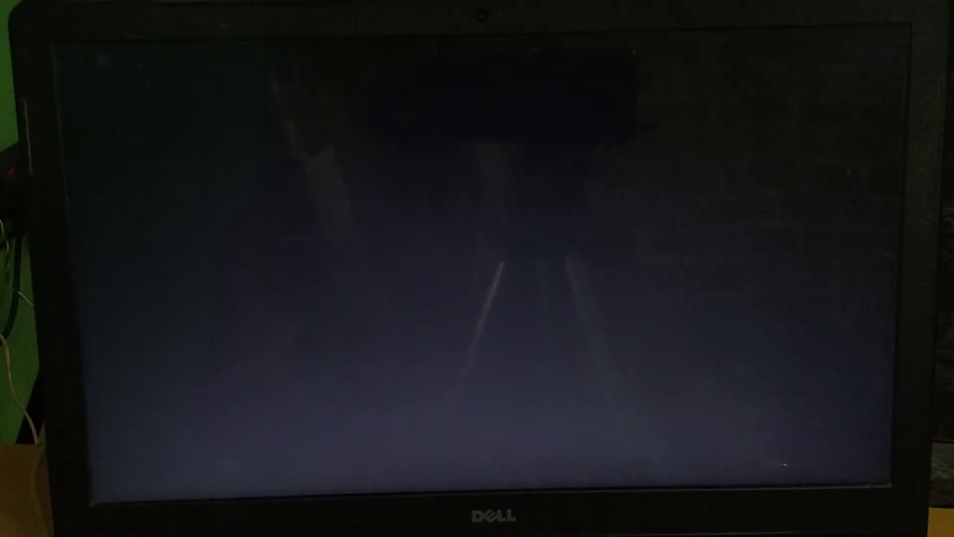
text(*)
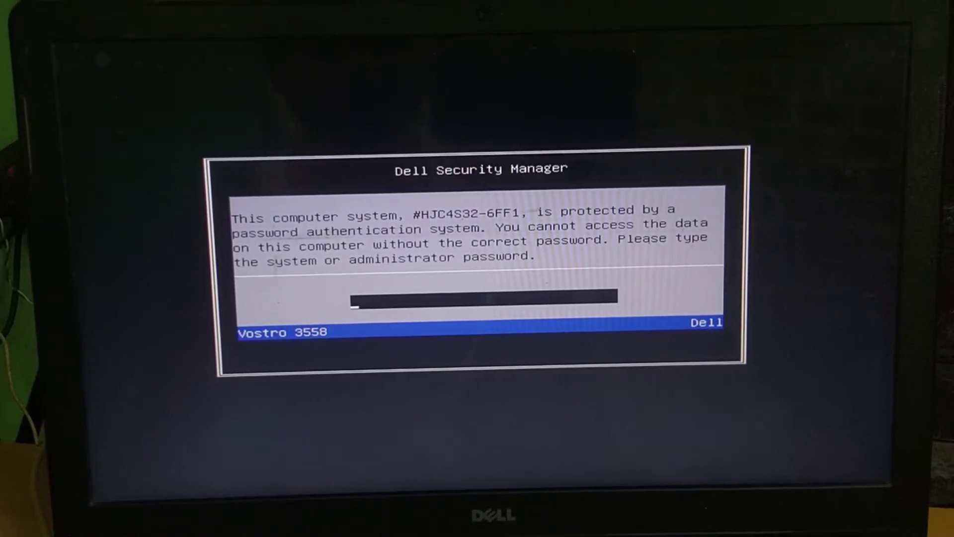
text(*****)
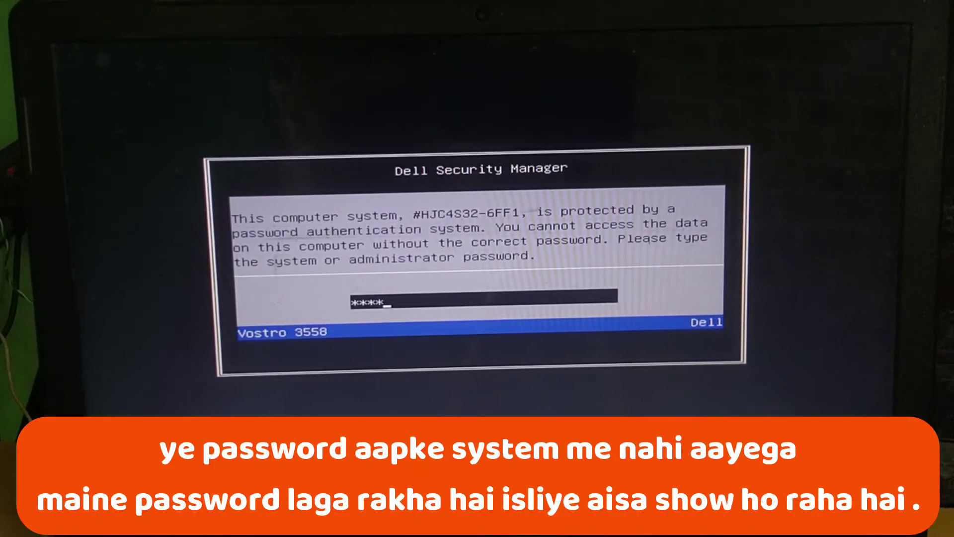
text(**)
key(Return)
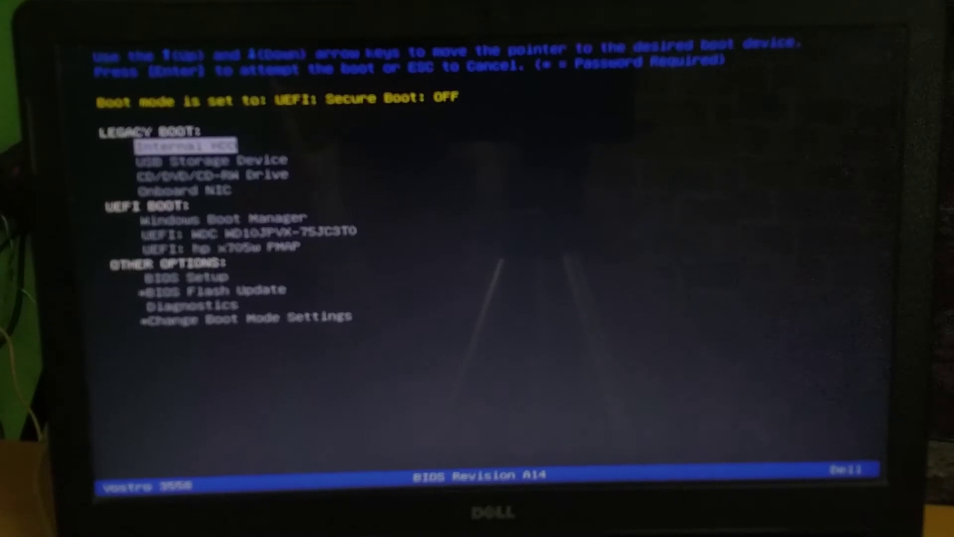
Step: Boot the computer from the UEFI: hp x705w PMAP USB drive
key(Down)
key(Down)
key(Down)
key(Down)
key(Down)
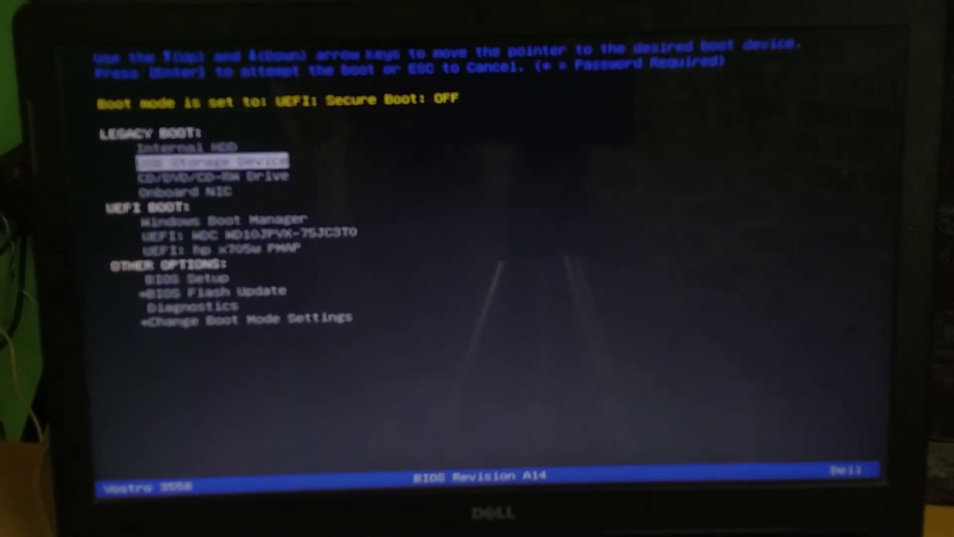
key(Down)
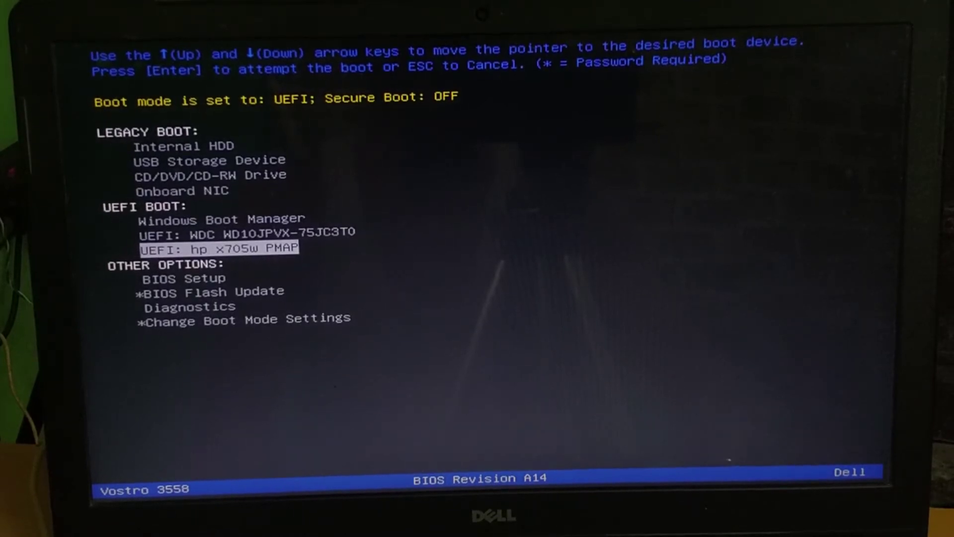
key(Up)
key(Down)
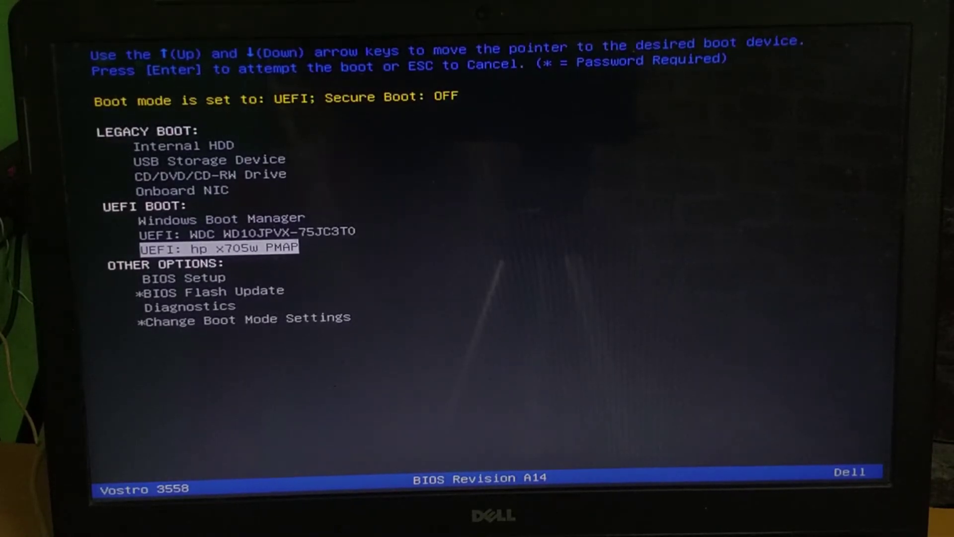
key(Return)
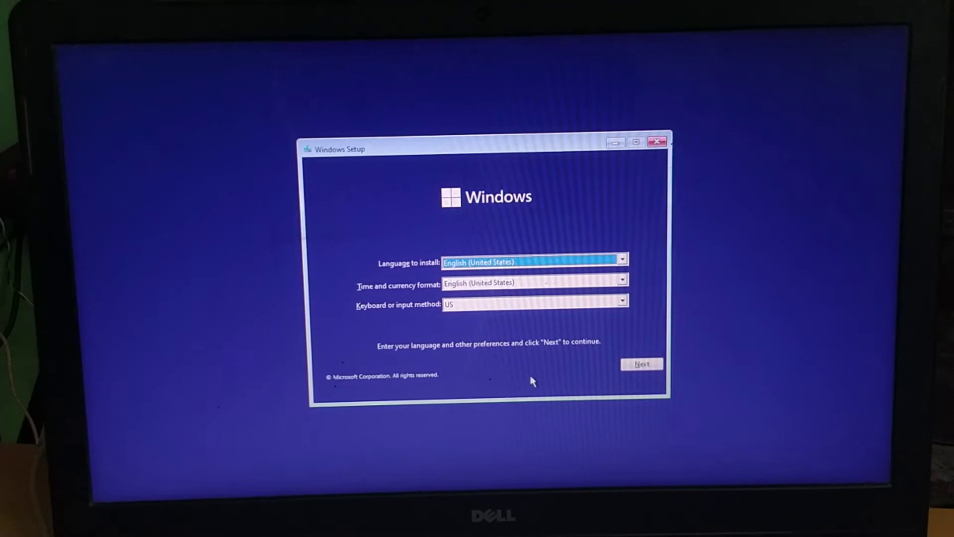
Step: Try to install Windows 11 with the default language and keyboard settings, continuing without a product key
click(645, 365)
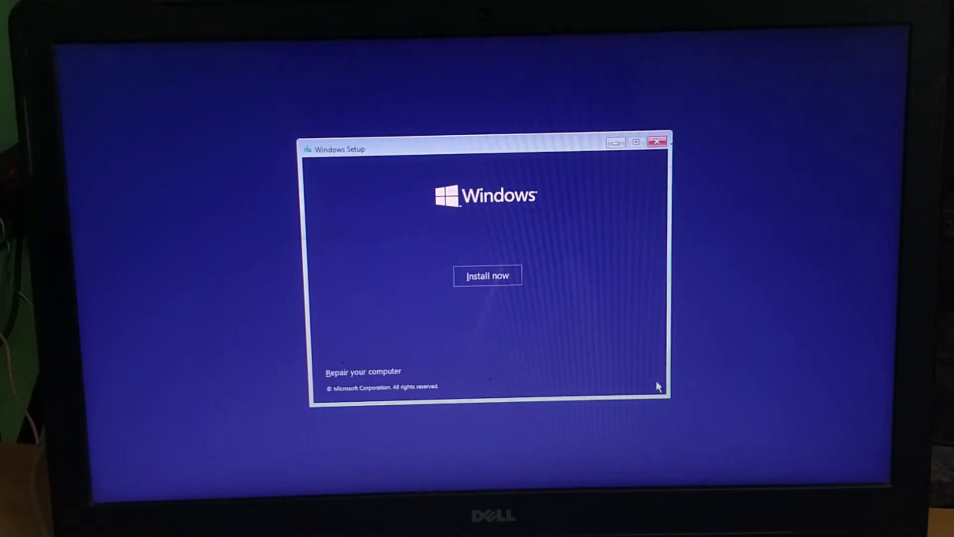
click(511, 275)
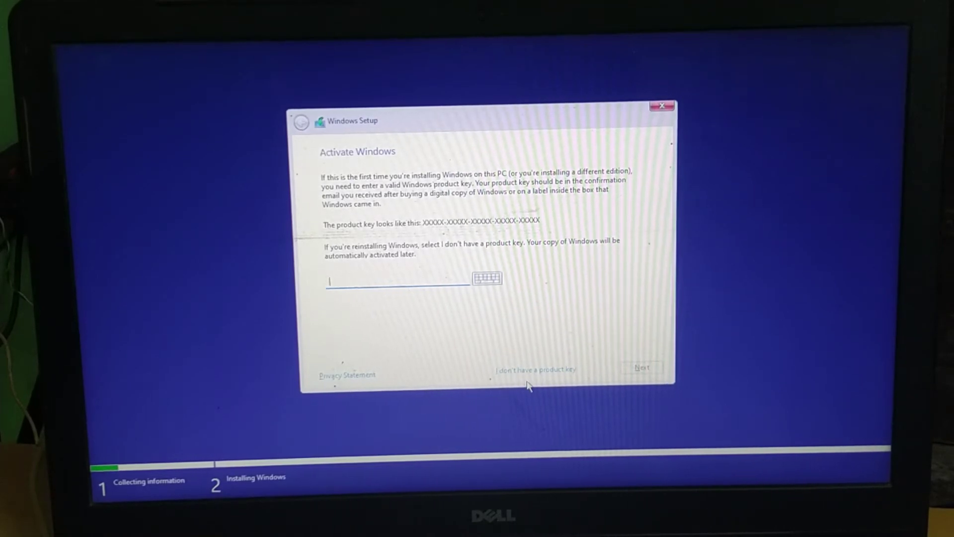
click(555, 369)
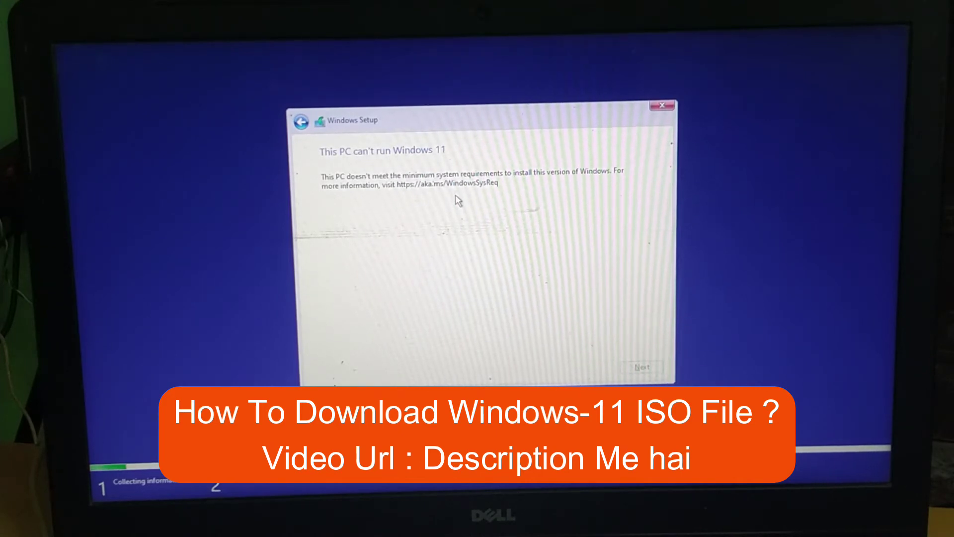
Step: Quit Windows Setup and confirm cancelling the Windows installation
click(665, 108)
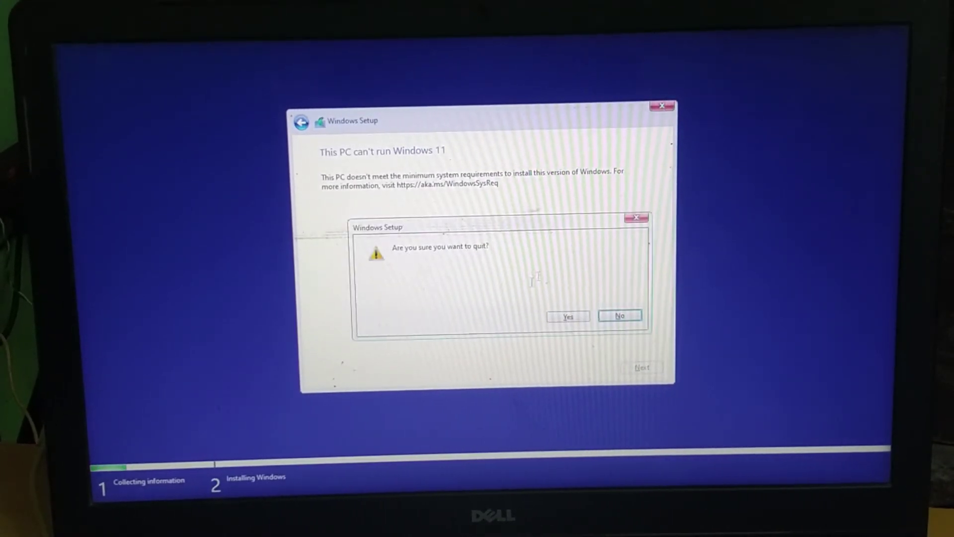
click(567, 318)
click(658, 143)
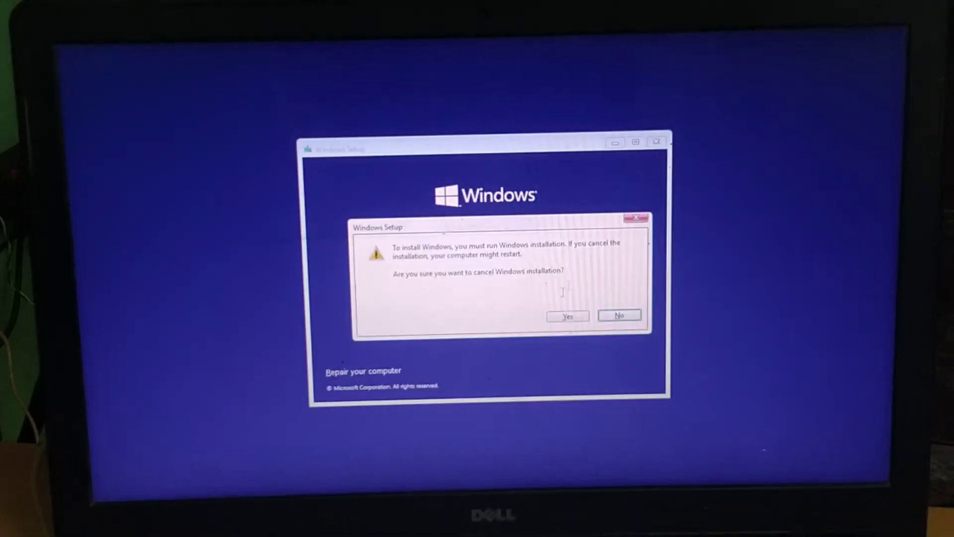
click(579, 318)
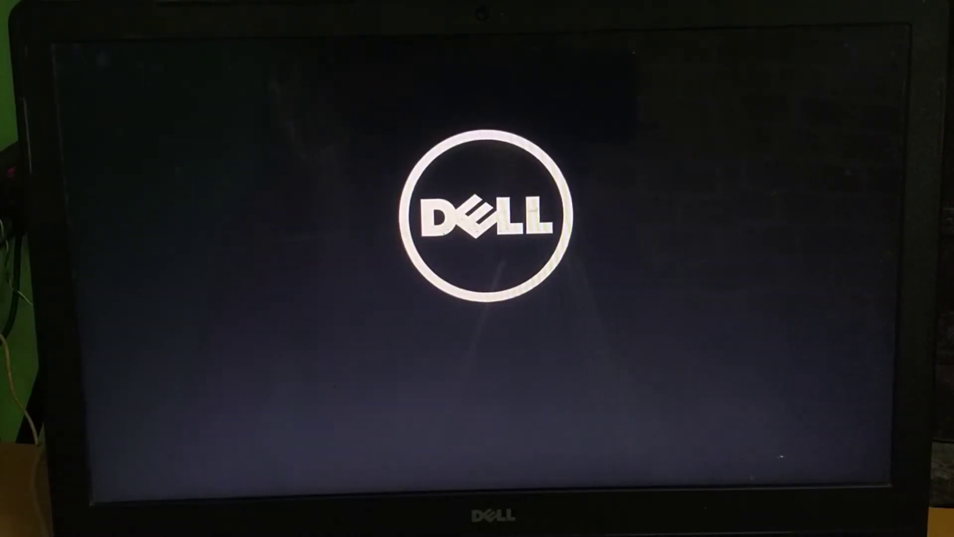
Step: Enter the system password at startup and sign in to Windows with the account password
text(********)
key(Return)
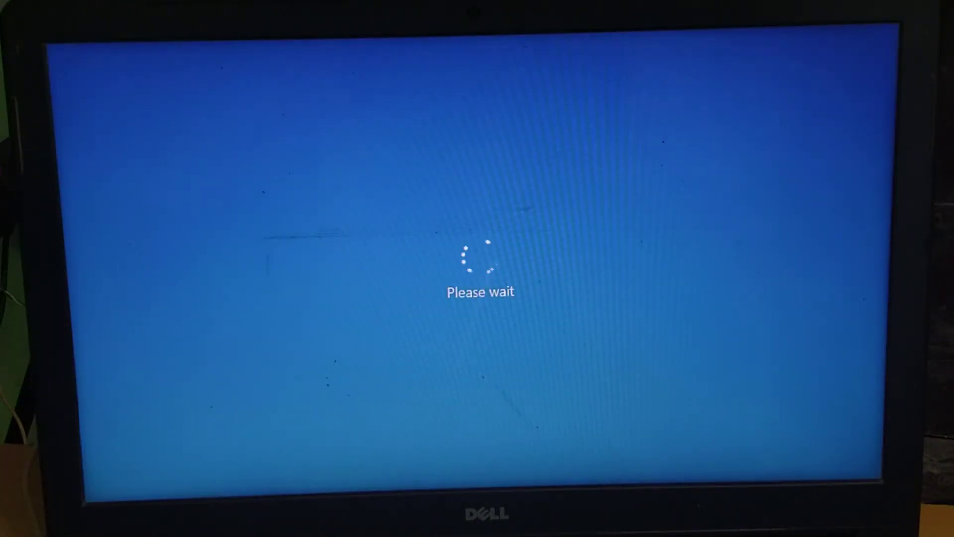
text(*****)
key(Return)
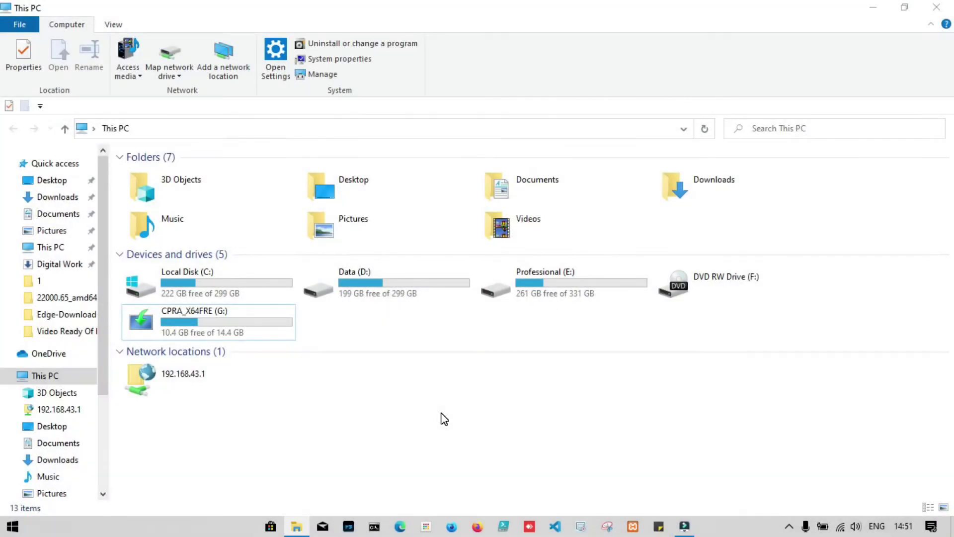
Step: Look at the contents of the CPRA_X64FRE (G:) USB drive and return to This PC
click(264, 323)
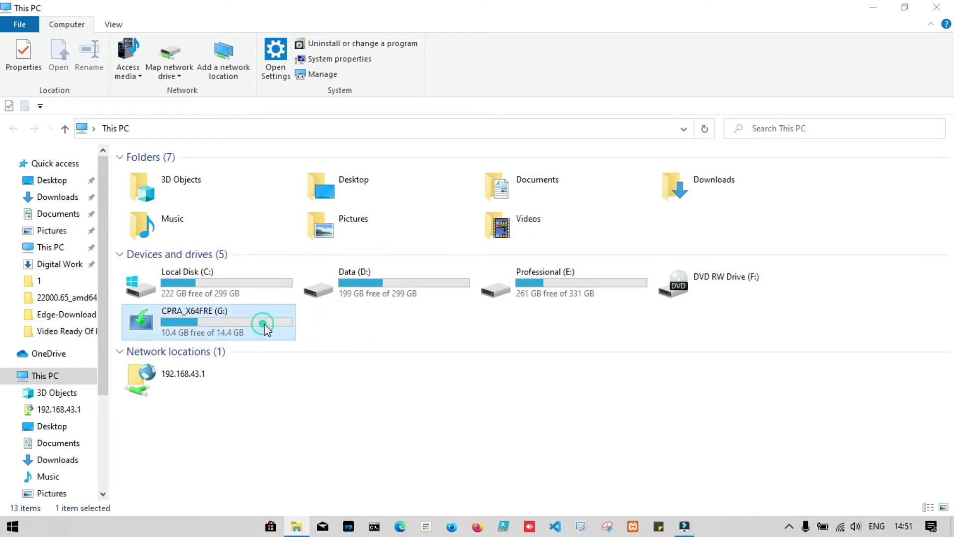
double_click(243, 332)
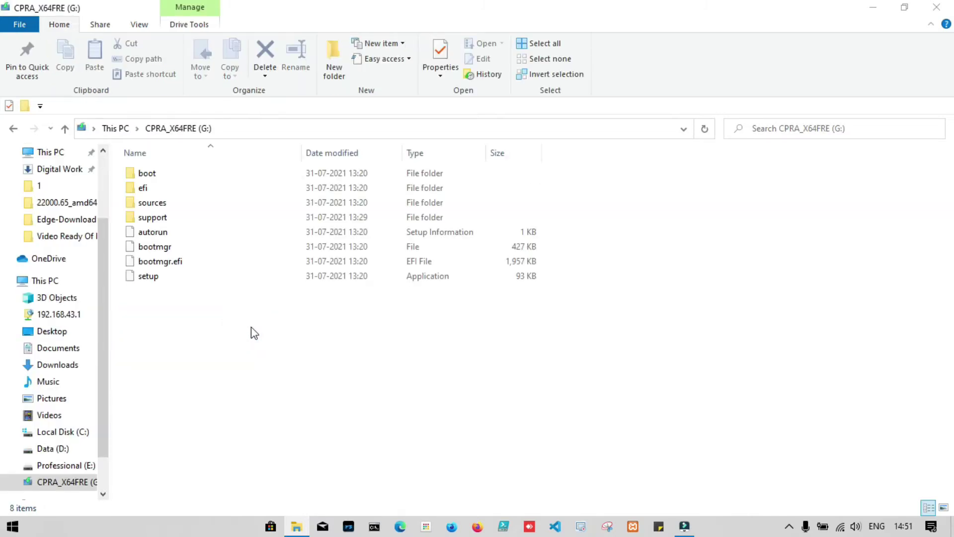
key(alt+Left)
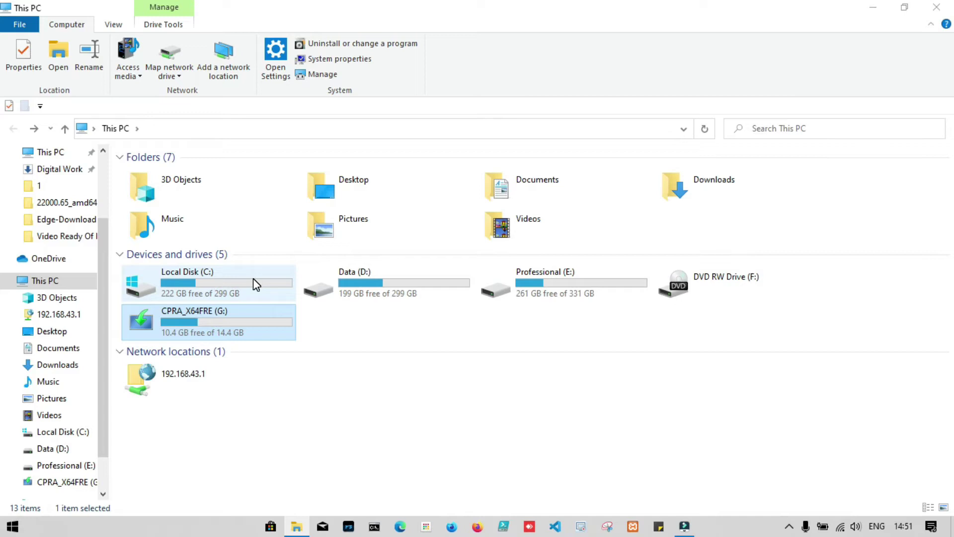
click(411, 332)
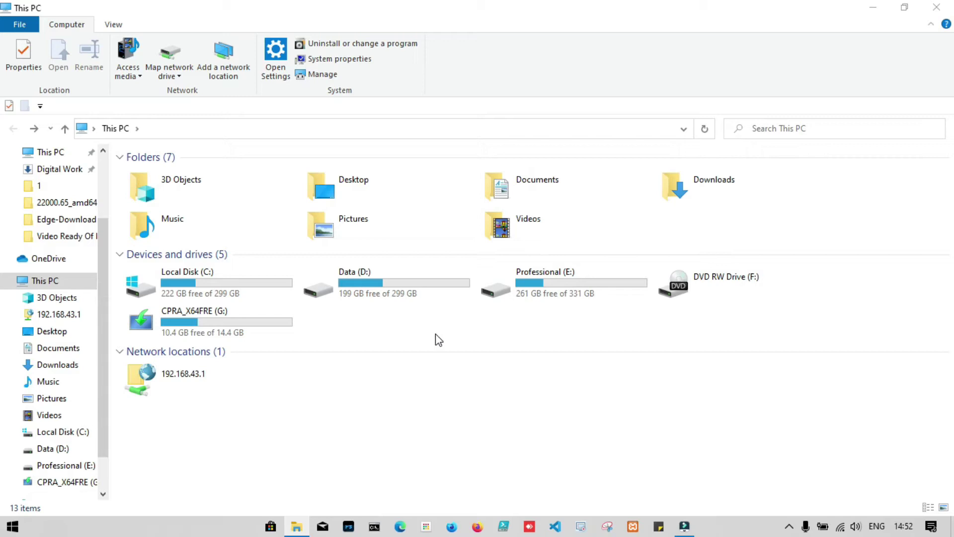
Step: Mount the Win10_2004_English_x64 disc image from the win 10 iso folder on Data (D:)
double_click(400, 272)
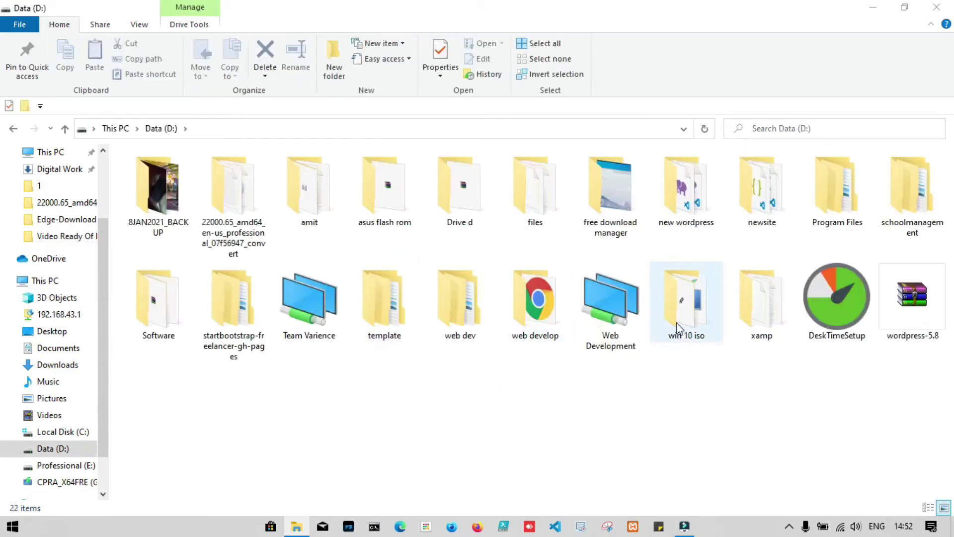
double_click(675, 331)
click(606, 282)
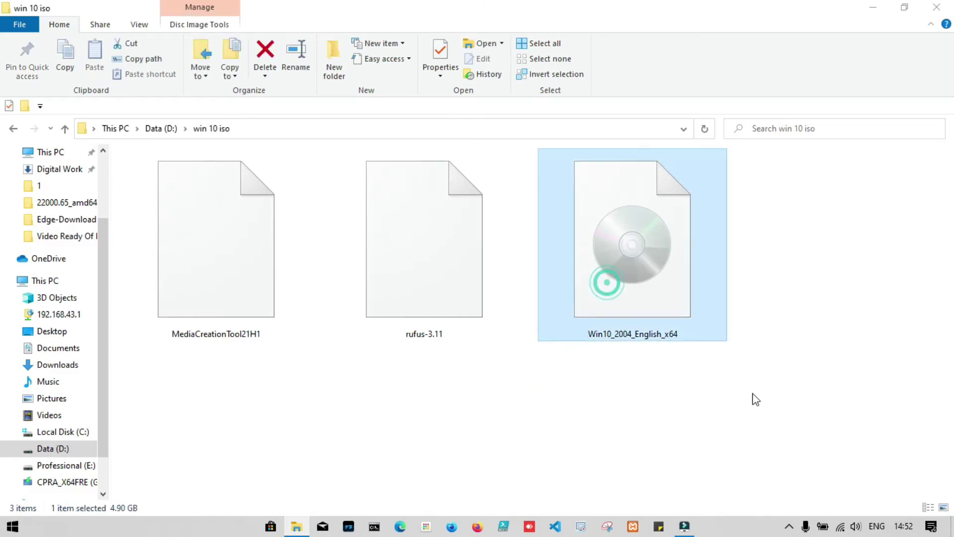
right_click(650, 272)
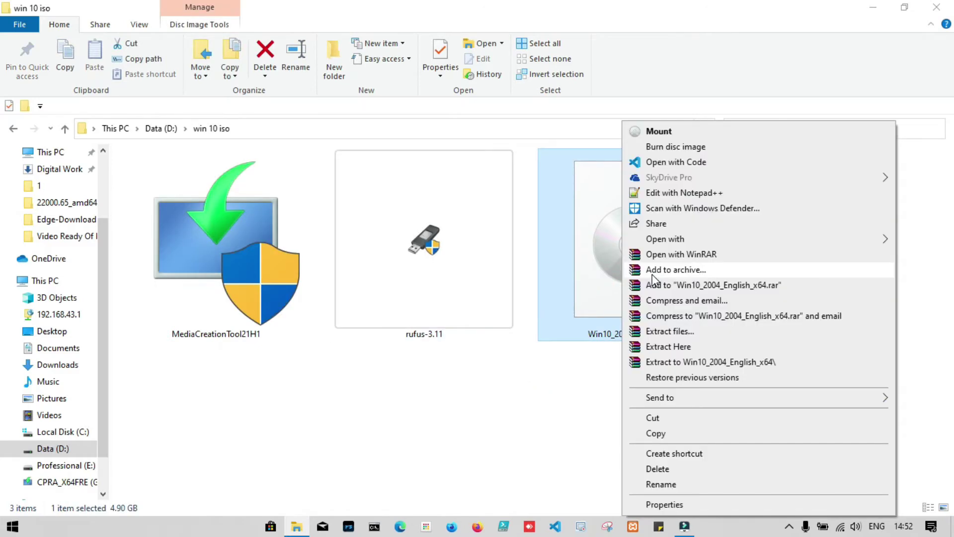
click(687, 135)
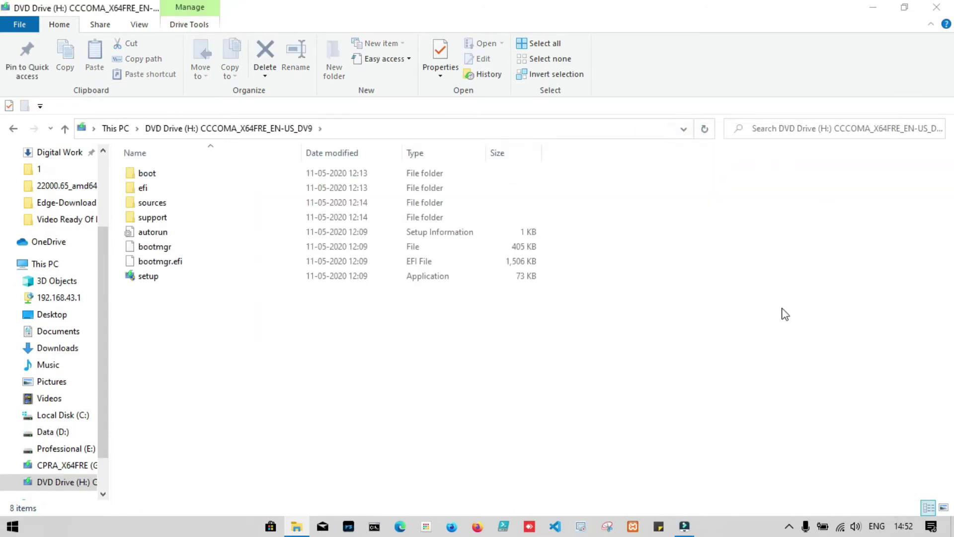
Step: Copy everything in the mounted Windows 10 image's sources folder except install.wim
double_click(171, 200)
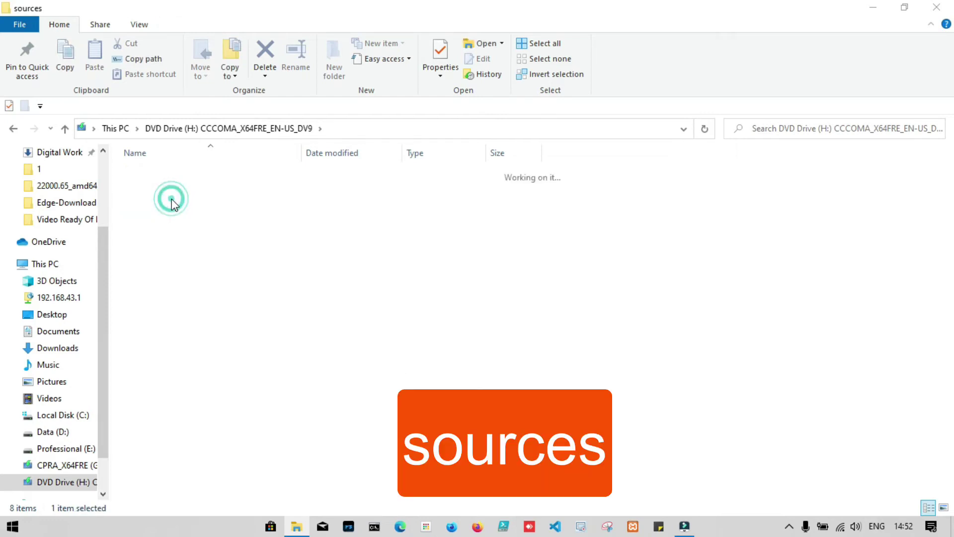
key(ctrl+a)
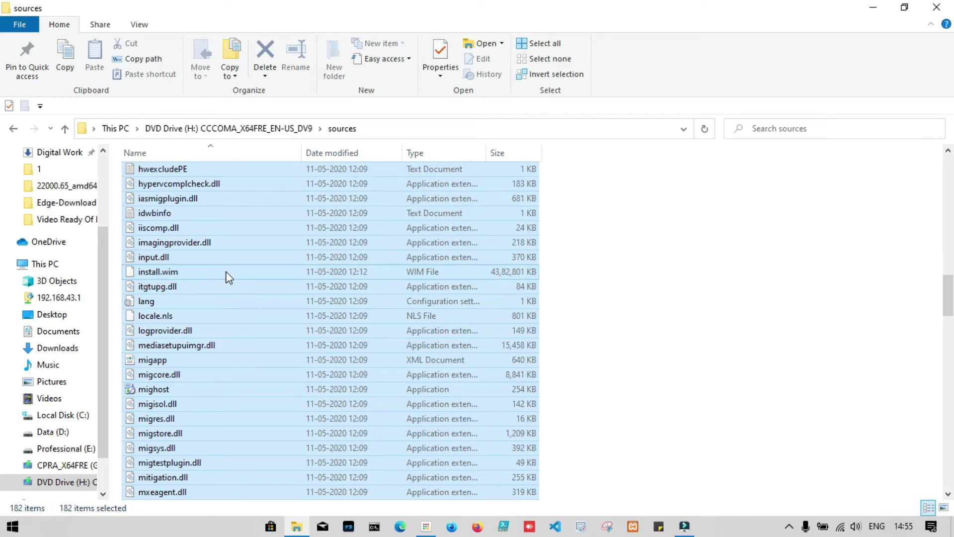
mouse_move(175, 278)
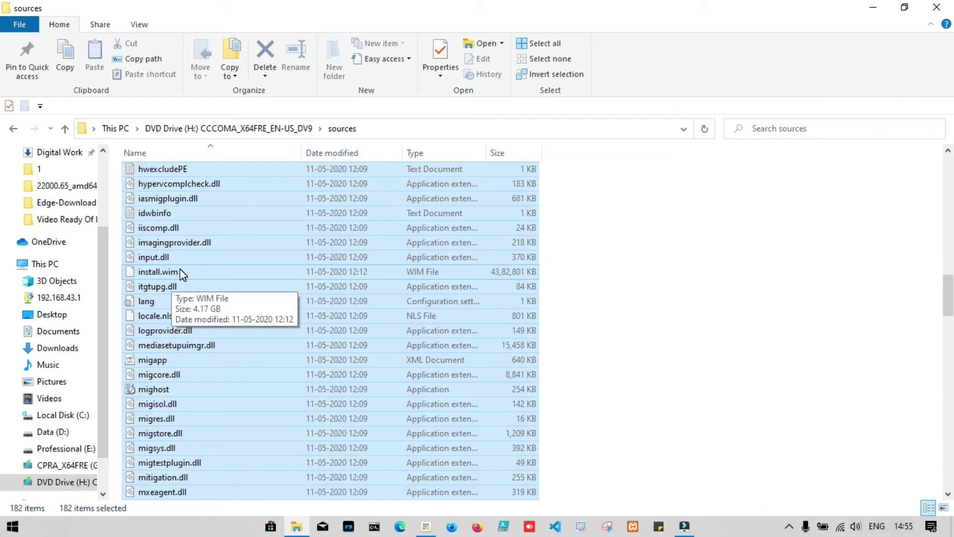
ctrl+click(183, 273)
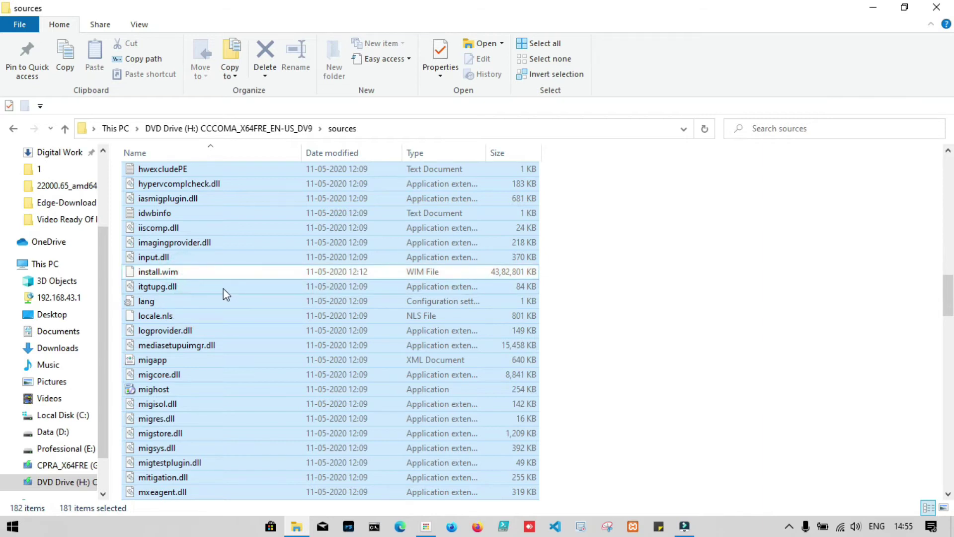
mouse_move(178, 292)
key(ctrl+c)
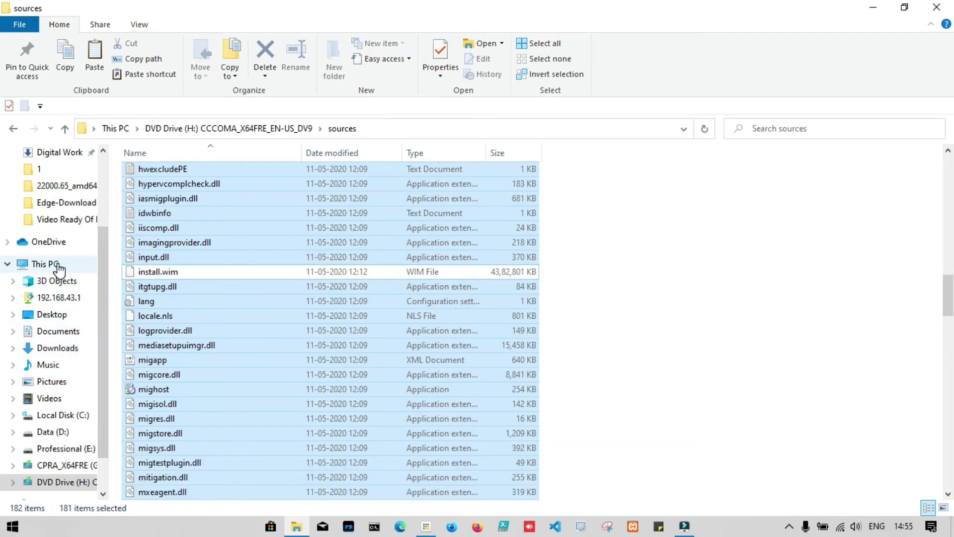
Step: Paste the copied Windows 10 setup files into the sources folder of the CPRA_X64FRE (G:) drive, replacing files with the same names
click(52, 264)
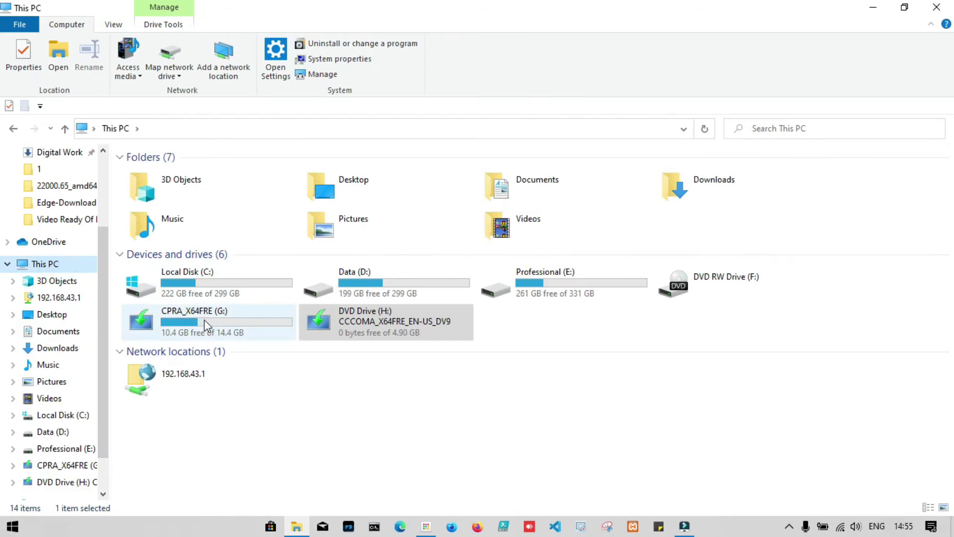
double_click(231, 322)
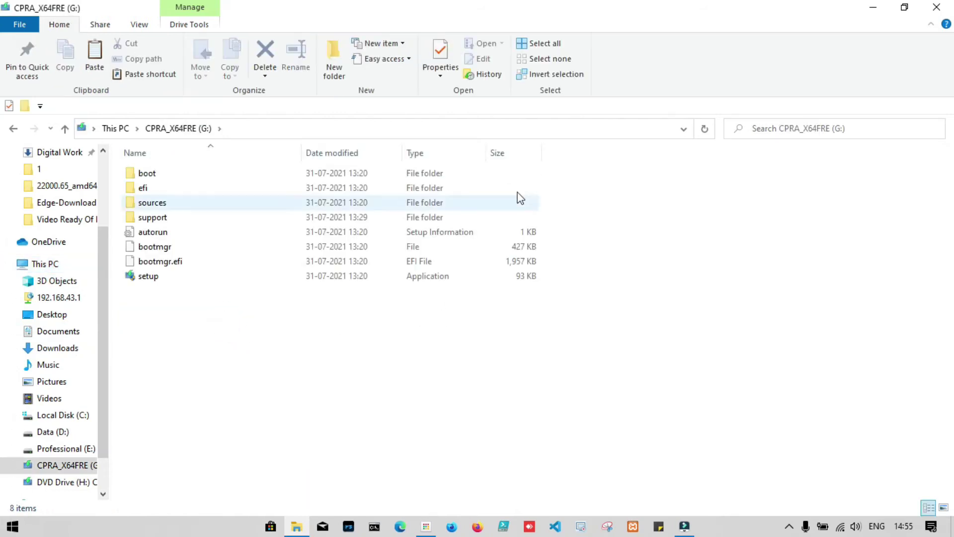
double_click(186, 205)
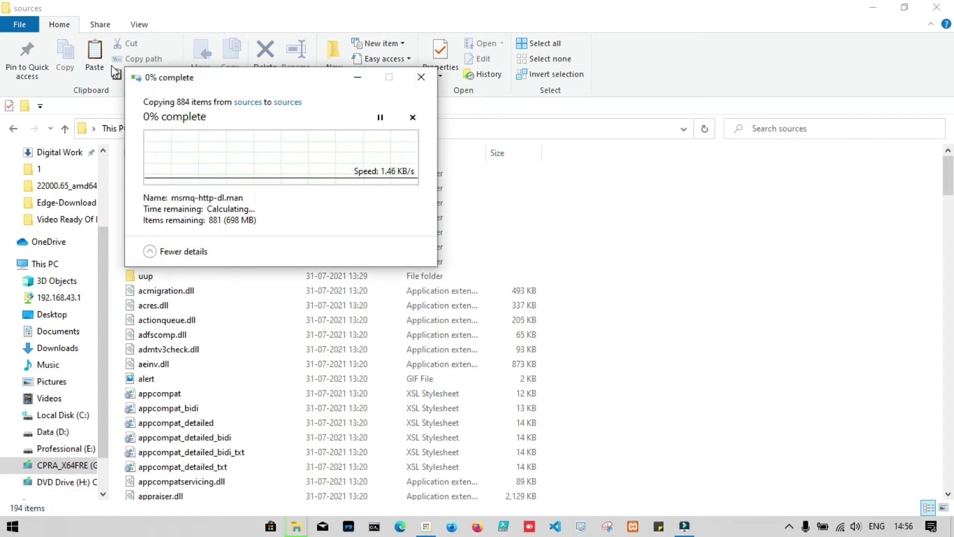
drag(219, 82, 447, 157)
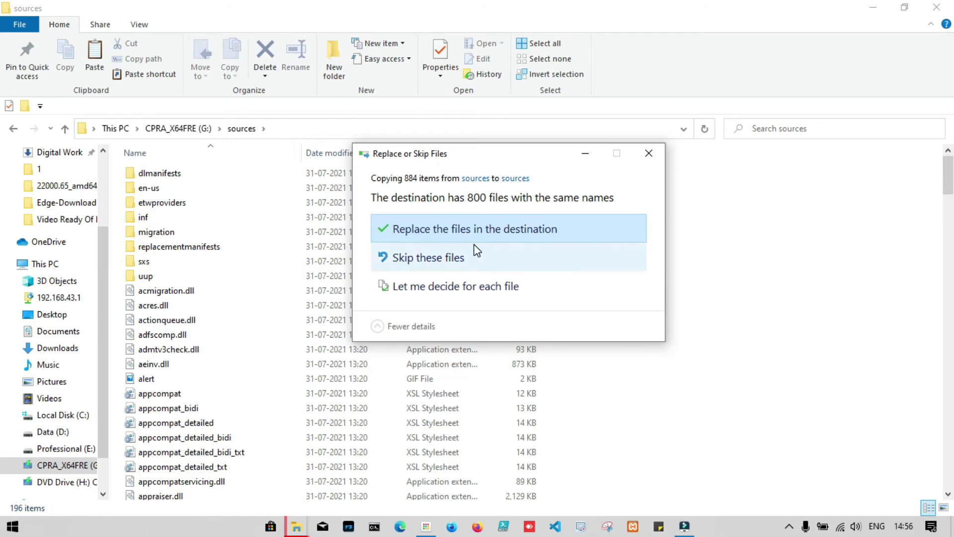
click(439, 228)
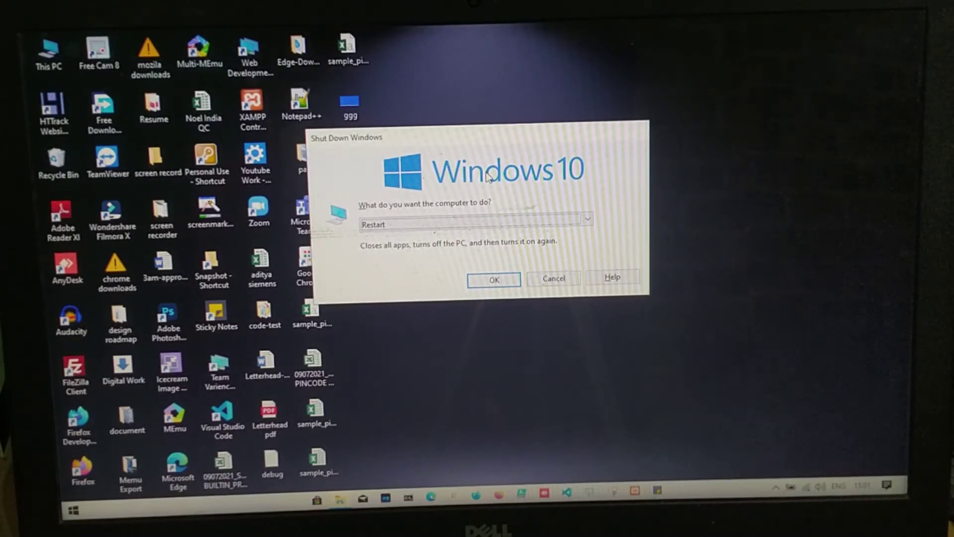
Step: Restart the computer into its one-time boot menu and highlight the UEFI: hp x705w PMAP device
key(Return)
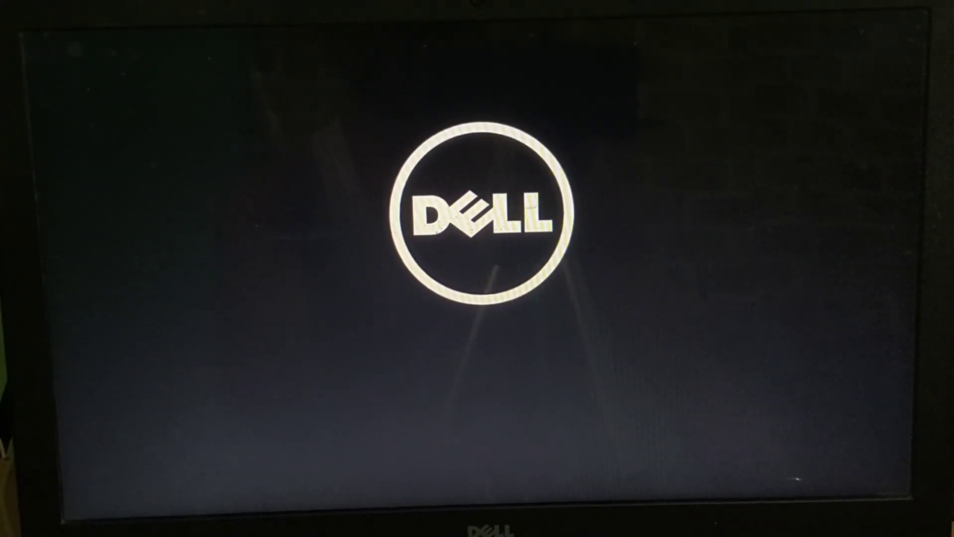
key(F12)
key(Down)
key(Down)
key(Down)
key(Down)
key(Down)
key(Down)
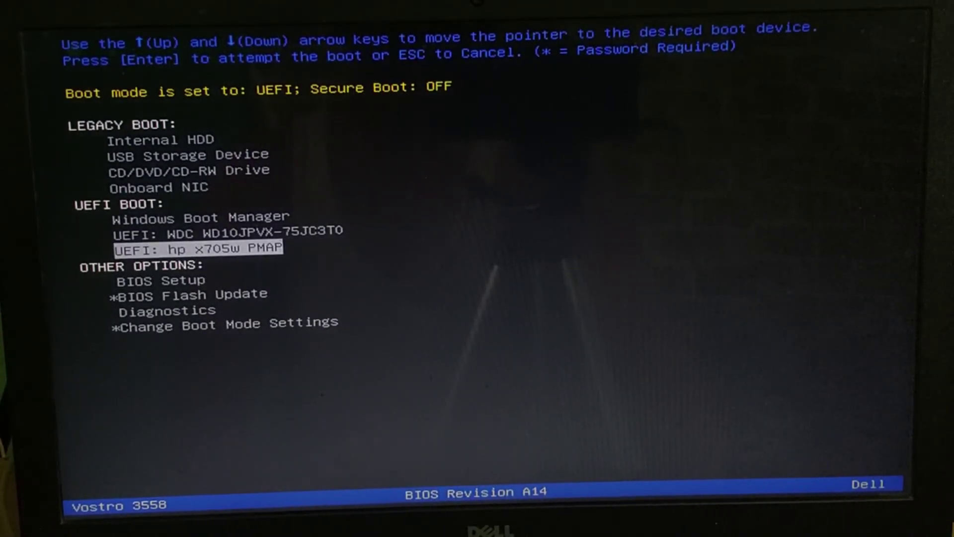
Step: Look through the legacy and UEFI boot entries, comparing the USB Storage Device and UEFI: hp x705w PMAP options
key(Up)
key(Down)
key(Up)
key(Up)
key(Up)
key(Up)
key(Up)
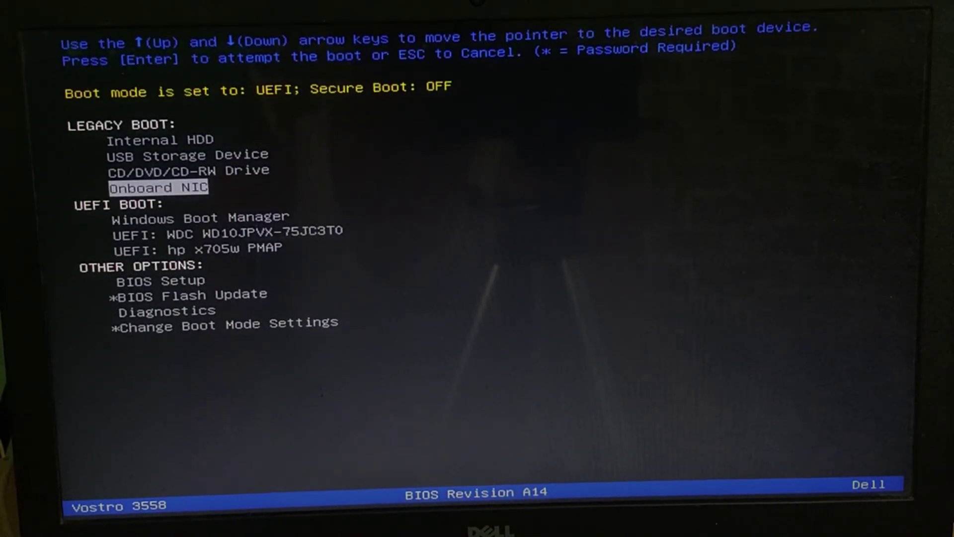
key(Down)
key(Down)
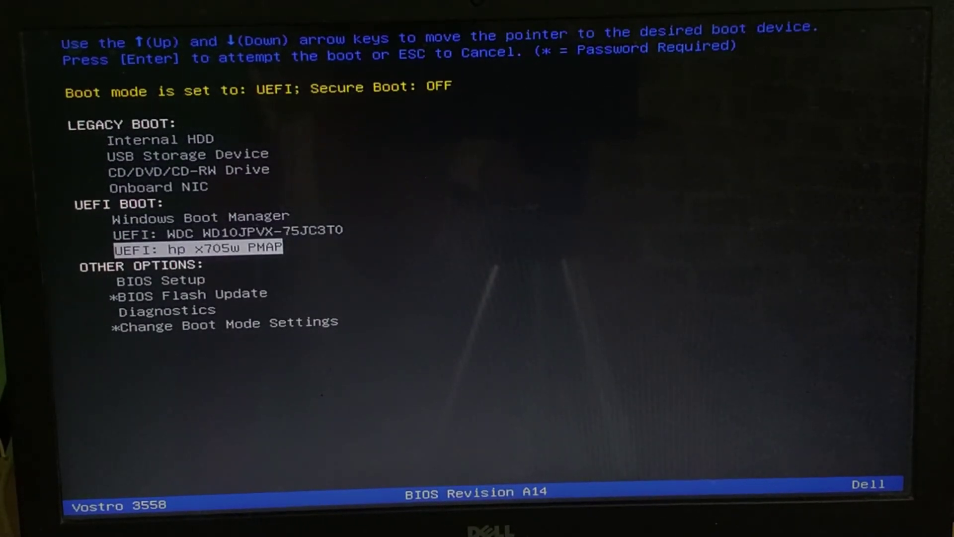
key(Up)
key(Up)
key(Up)
key(Up)
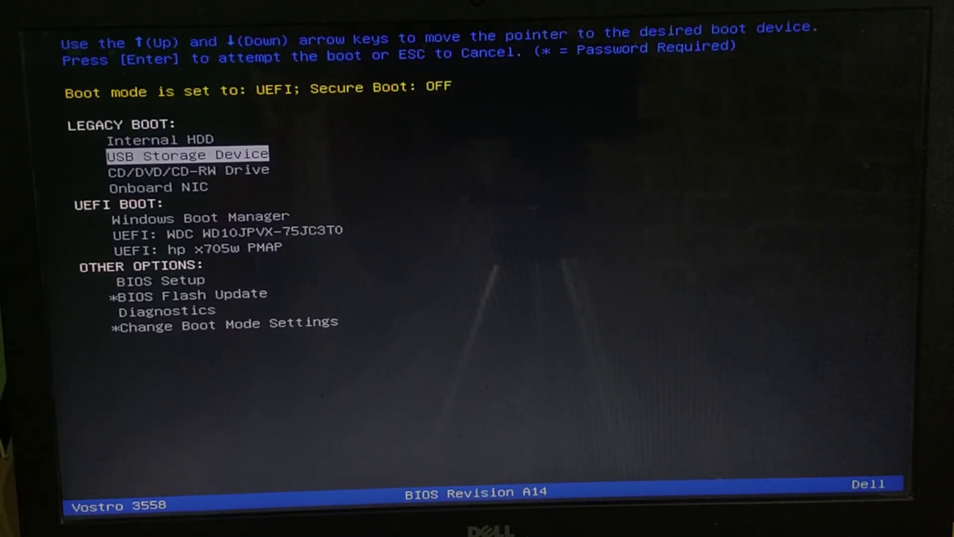
Step: Boot the computer from the UEFI: hp x705w PMAP USB drive
key(Down)
key(Down)
key(Down)
key(Down)
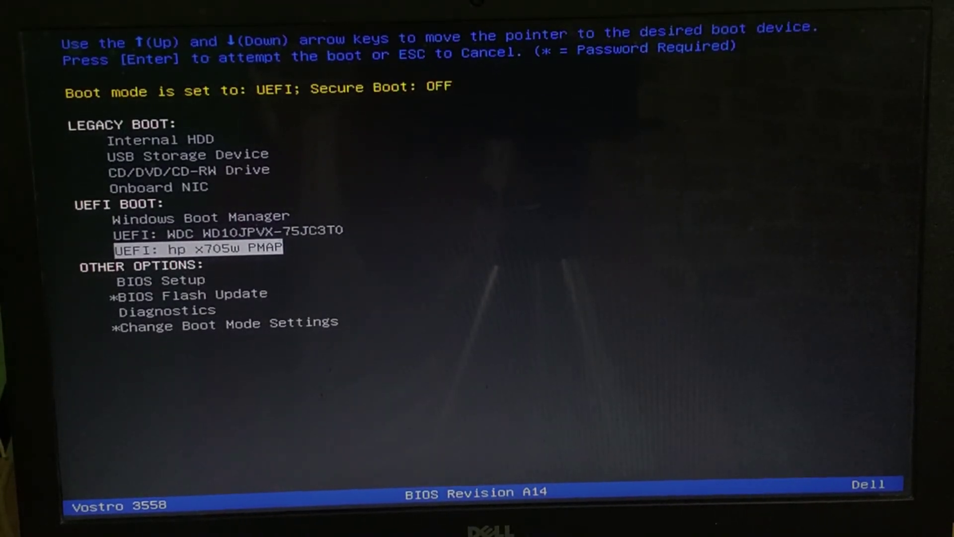
key(Return)
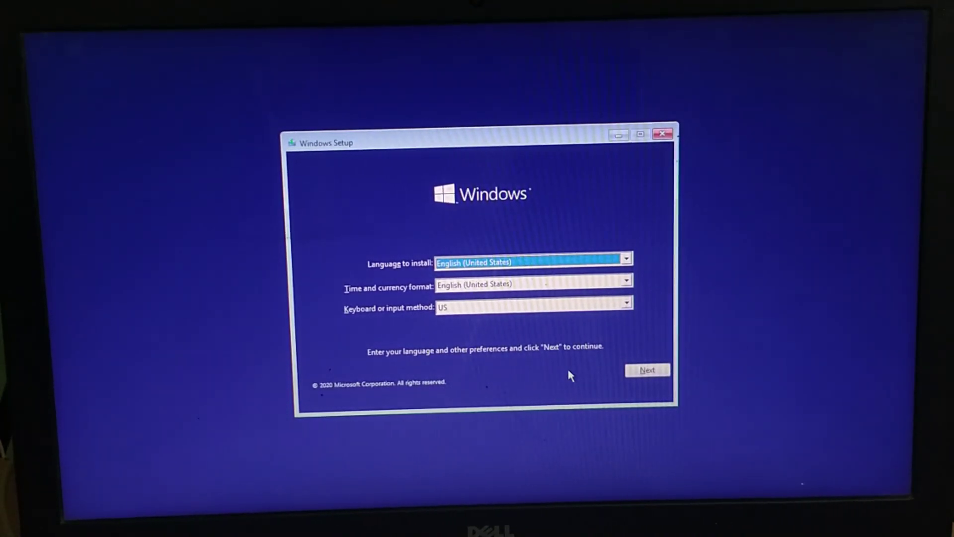
Step: Start the Windows installation with English (United States) and the US keyboard, continuing without a product key
click(644, 372)
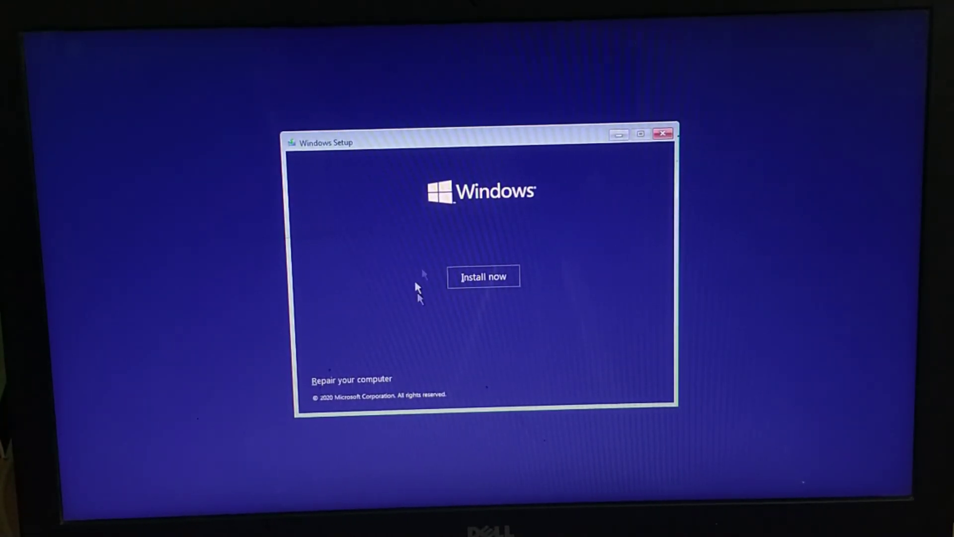
click(490, 282)
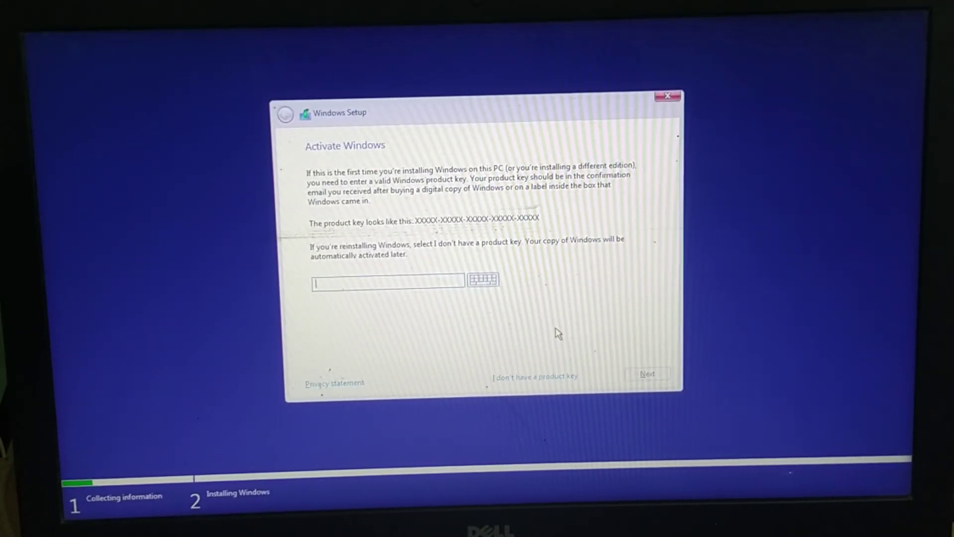
click(558, 378)
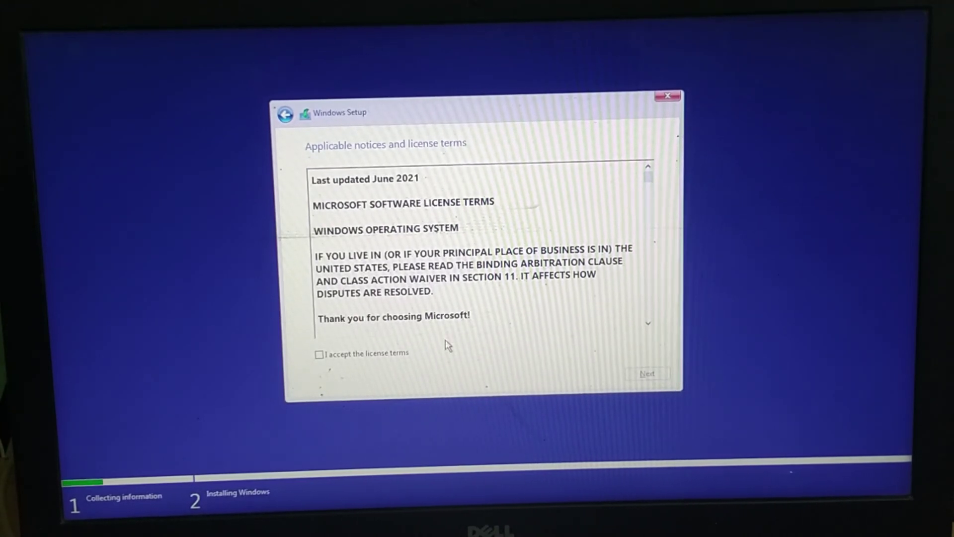
Step: Accept the license terms and choose the Custom: Install Windows only (advanced) installation type to view the drive's partitions
click(349, 356)
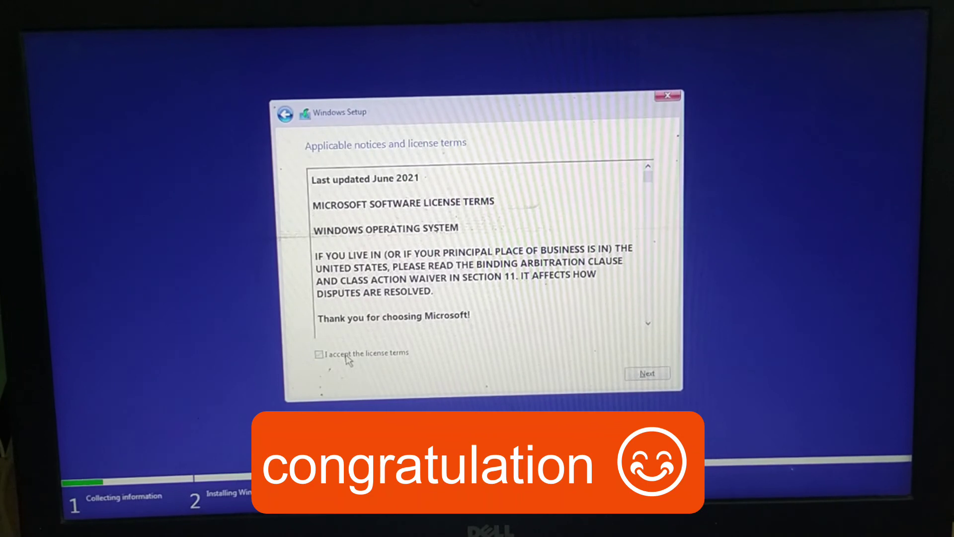
click(646, 374)
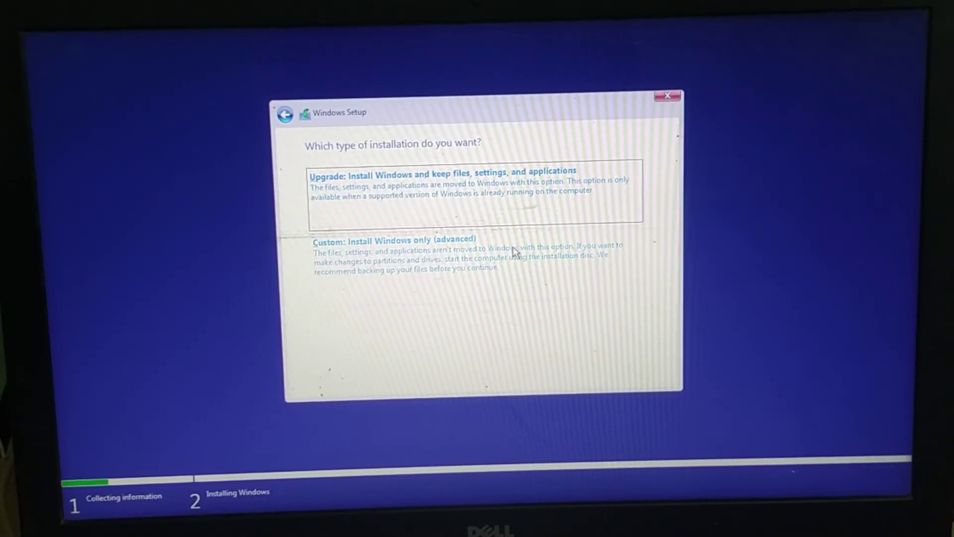
click(450, 267)
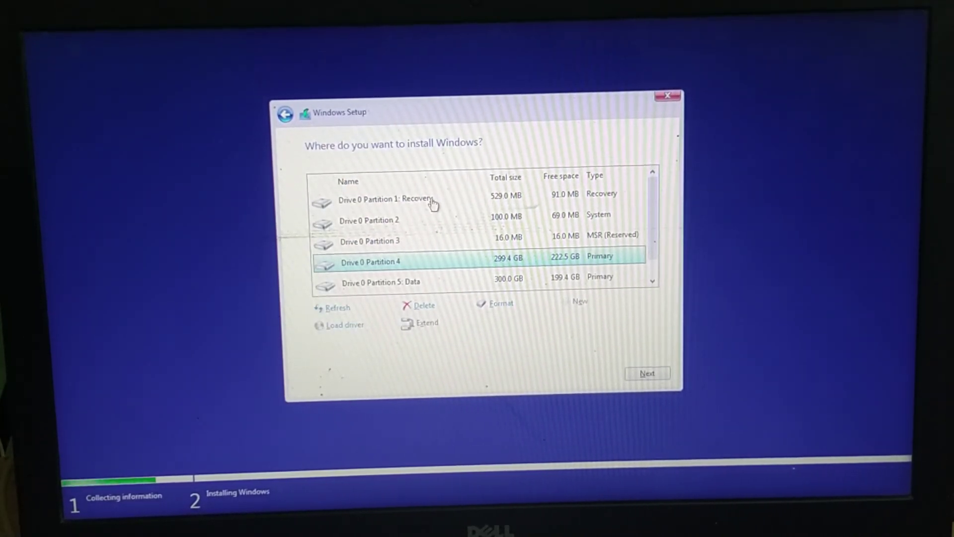
drag(655, 218, 653, 255)
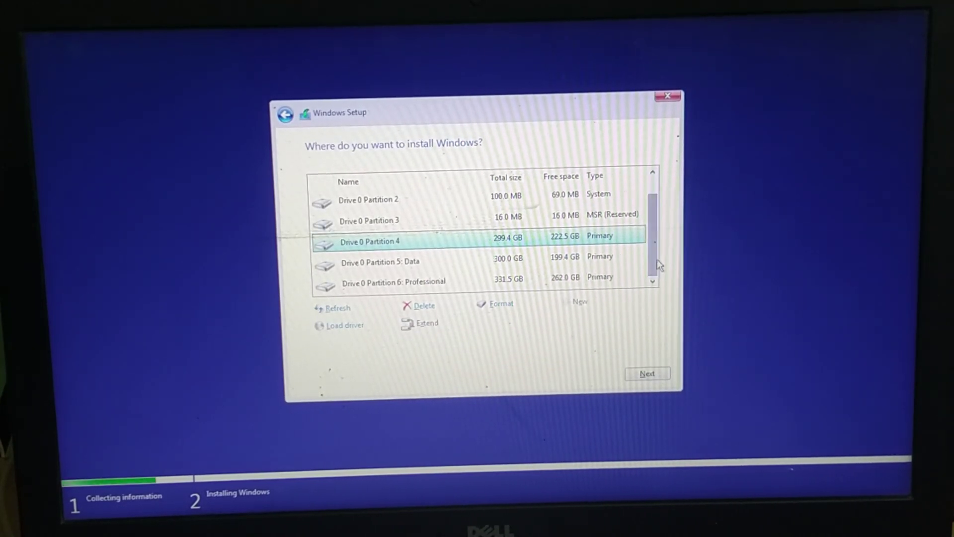
scroll(615, 217, up, 1)
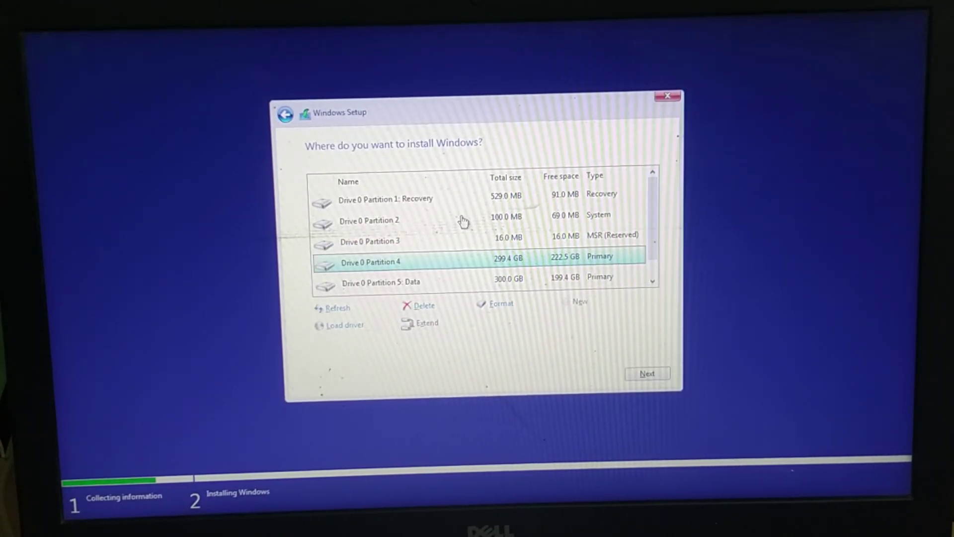